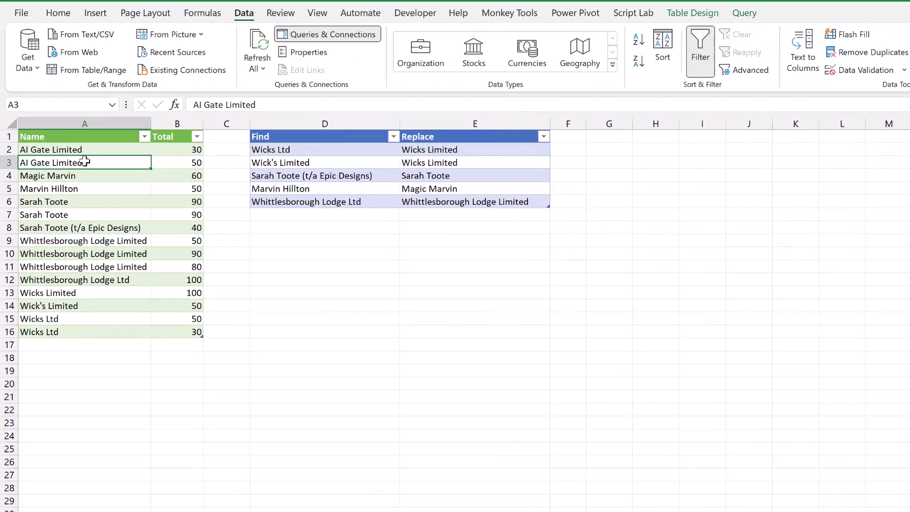
click(91, 178)
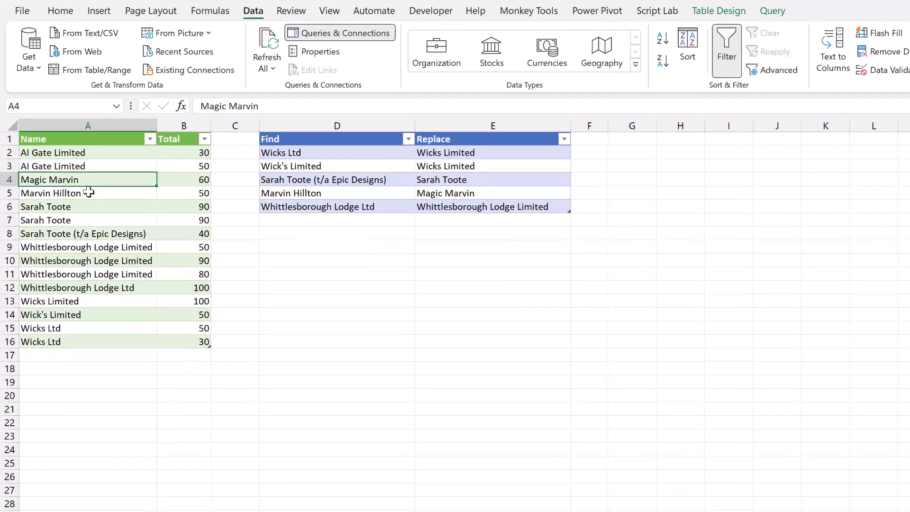
click(89, 190)
click(88, 220)
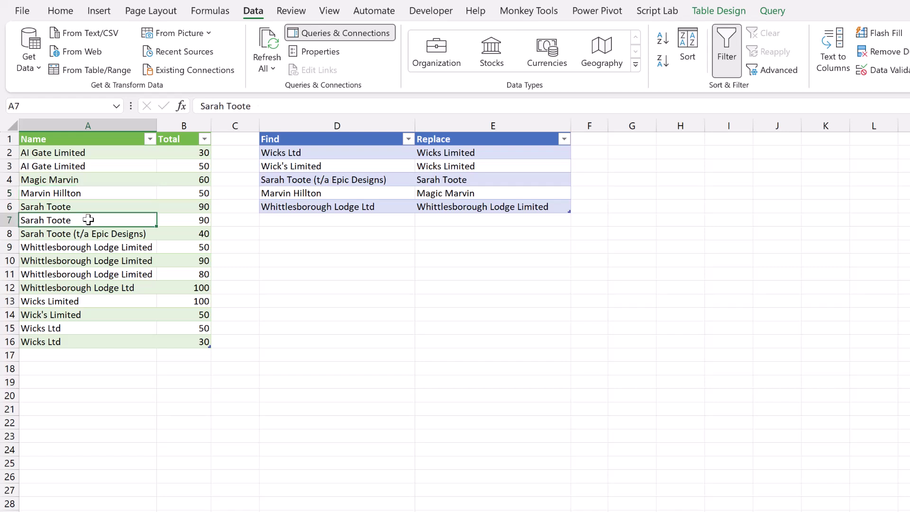
click(91, 234)
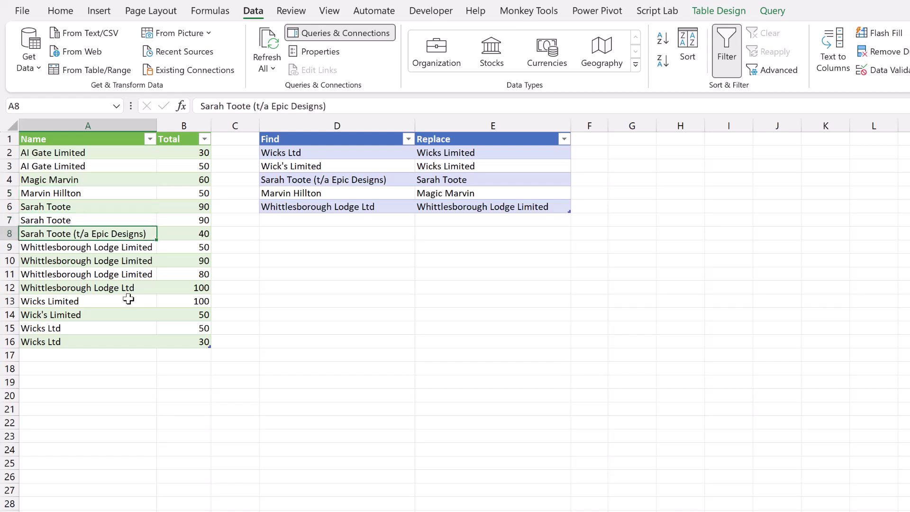
click(119, 248)
click(121, 288)
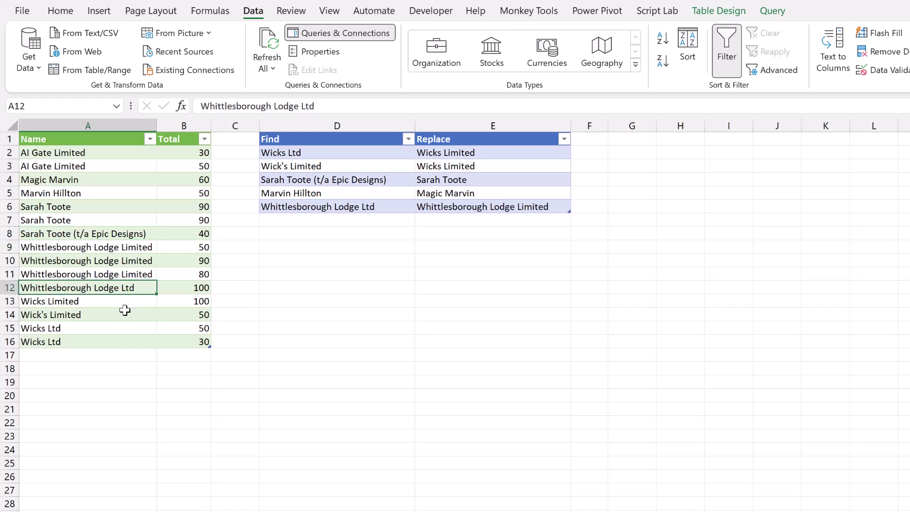
click(124, 302)
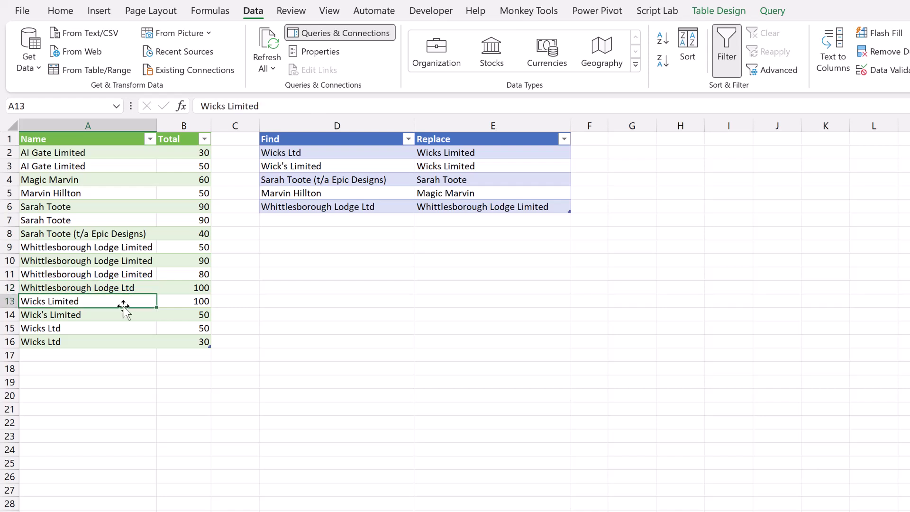
click(110, 316)
click(102, 328)
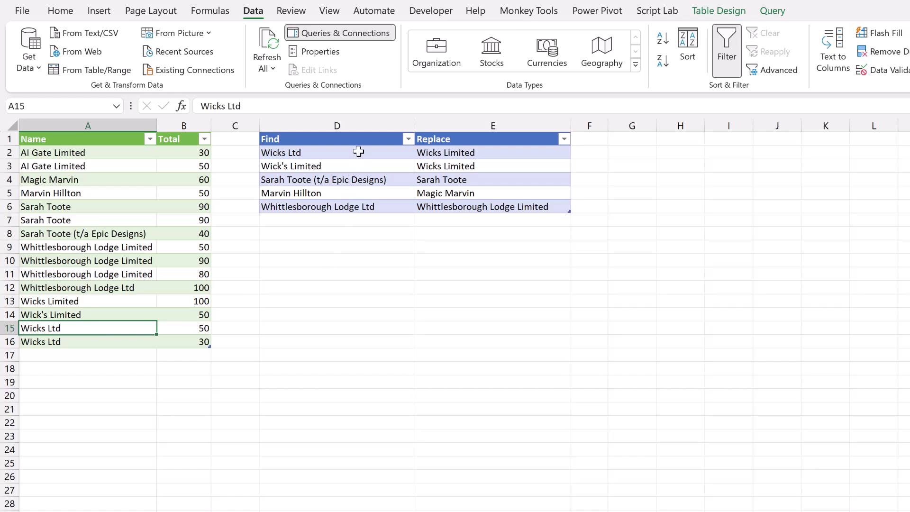
Highlight the Find values D2:D6 and the Replace values E2:E6
drag(361, 148, 345, 200)
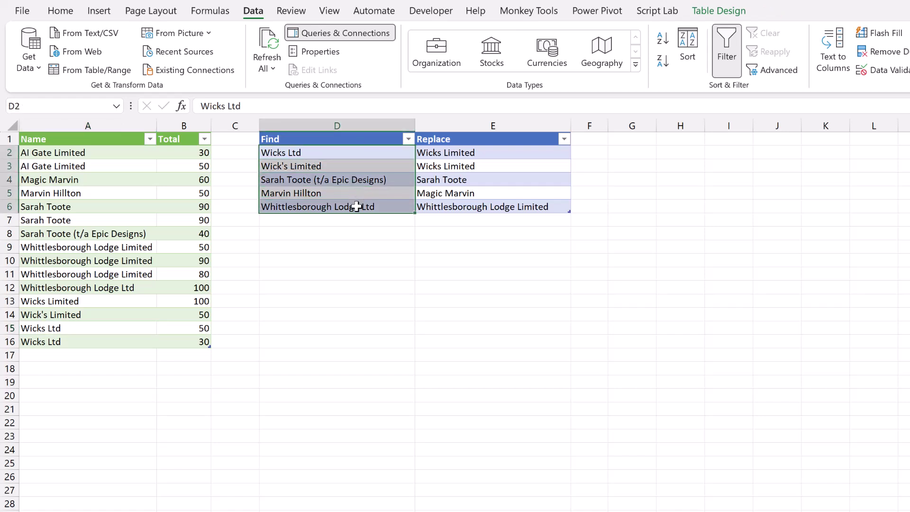
click(490, 152)
drag(489, 151, 488, 211)
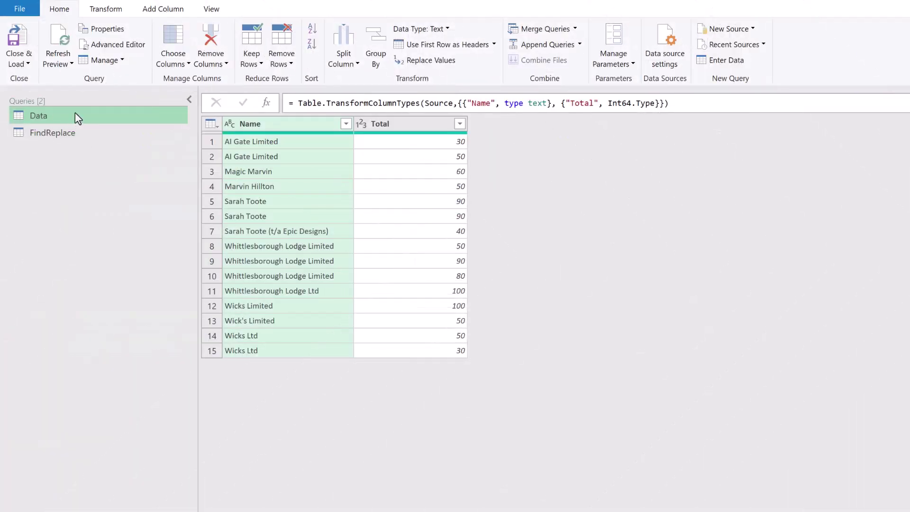
click(72, 134)
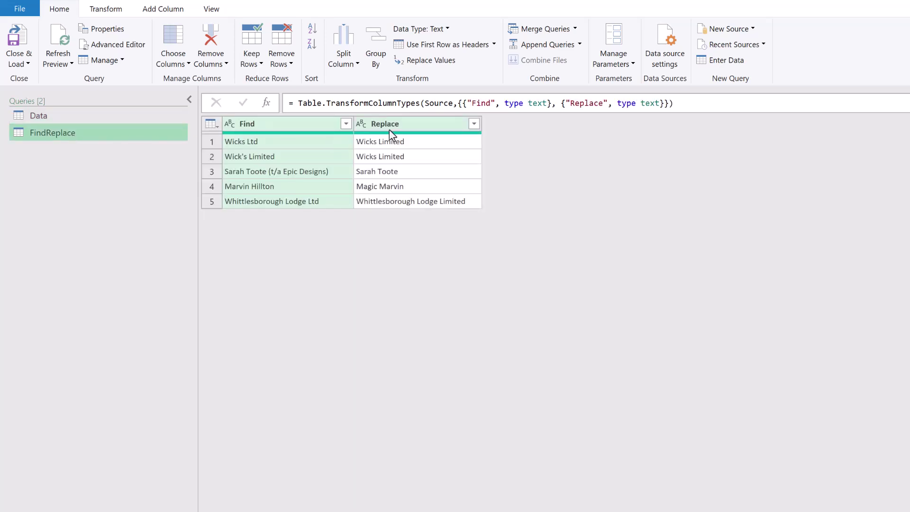
click(80, 118)
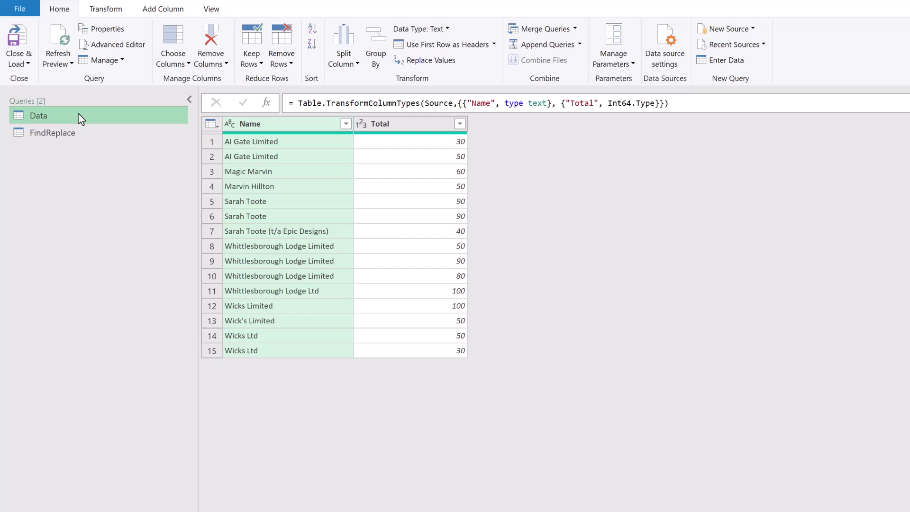
Replace 'Find This' with 'Replace With' in the Name column, then select the step's formula
click(281, 122)
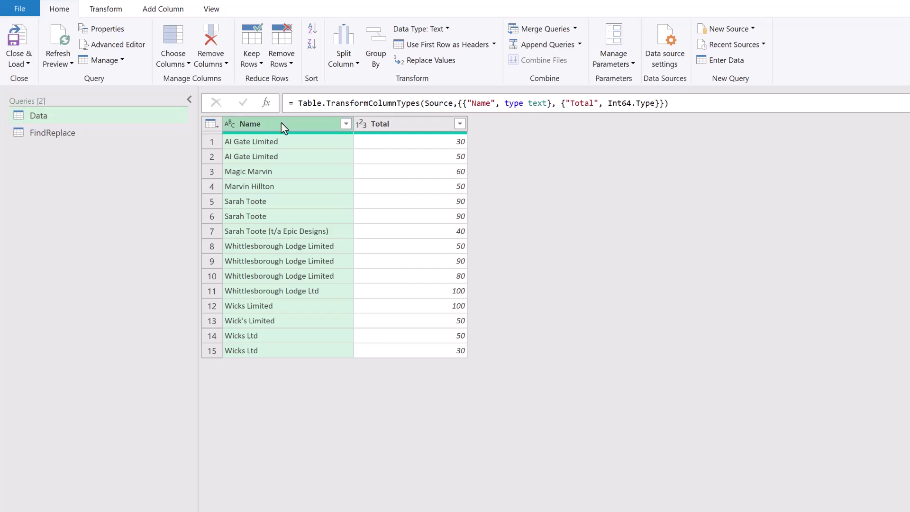
click(119, 8)
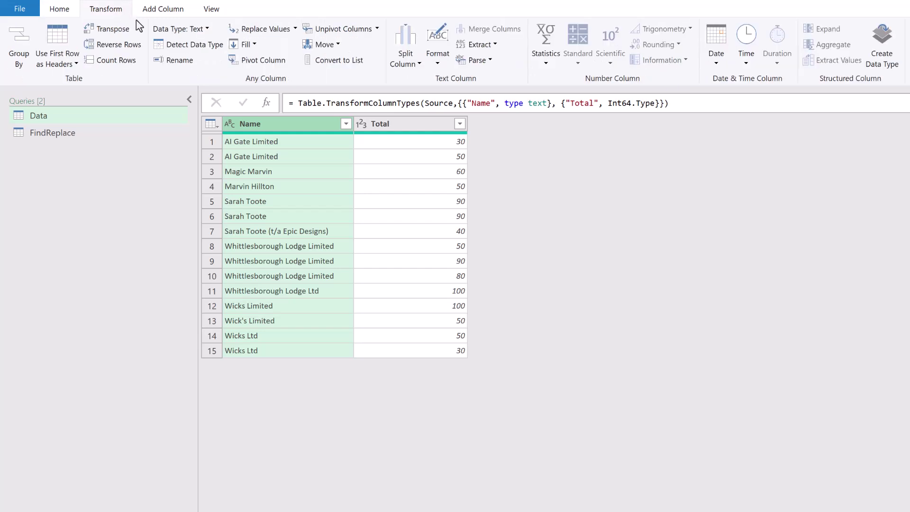
click(295, 28)
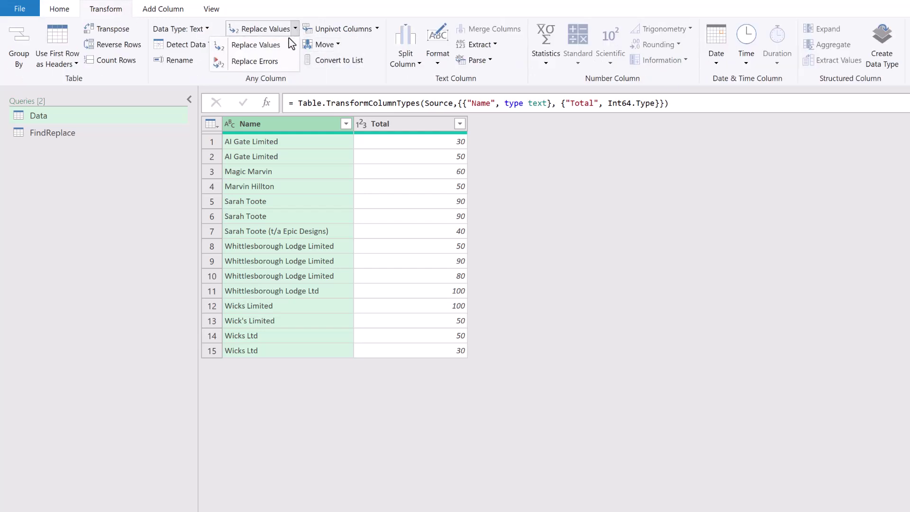
click(284, 47)
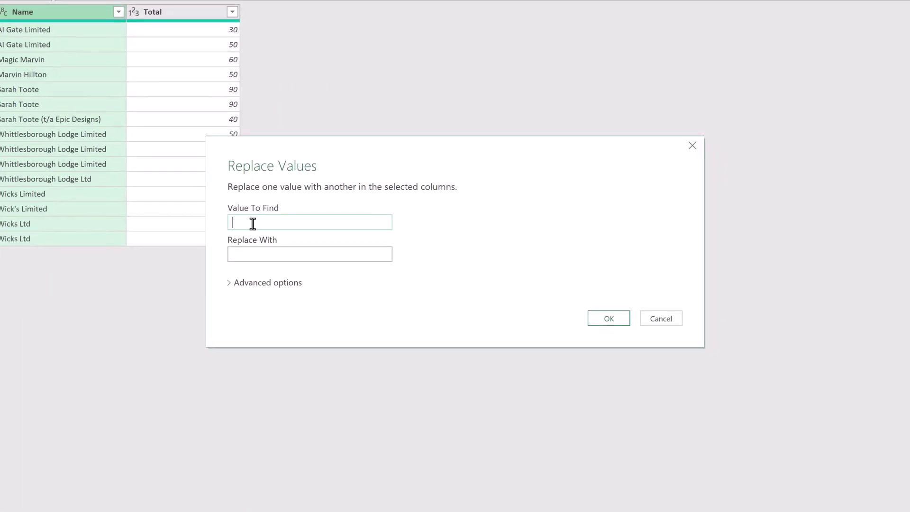
text(Find ThisReplace W)
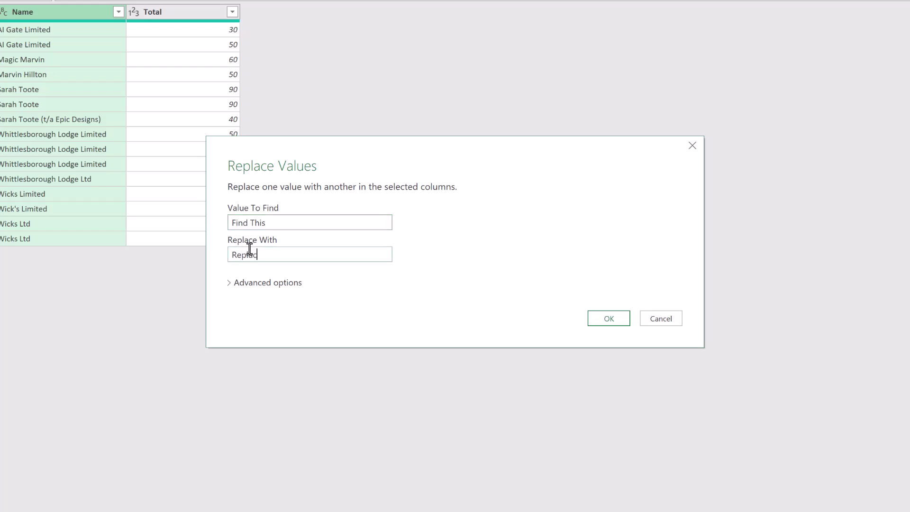
text(ith)
click(609, 319)
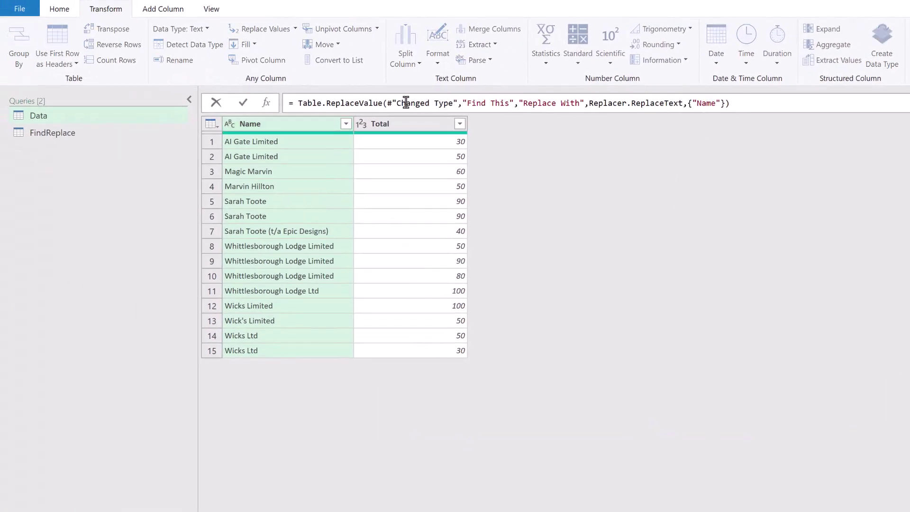
triple_click(290, 102)
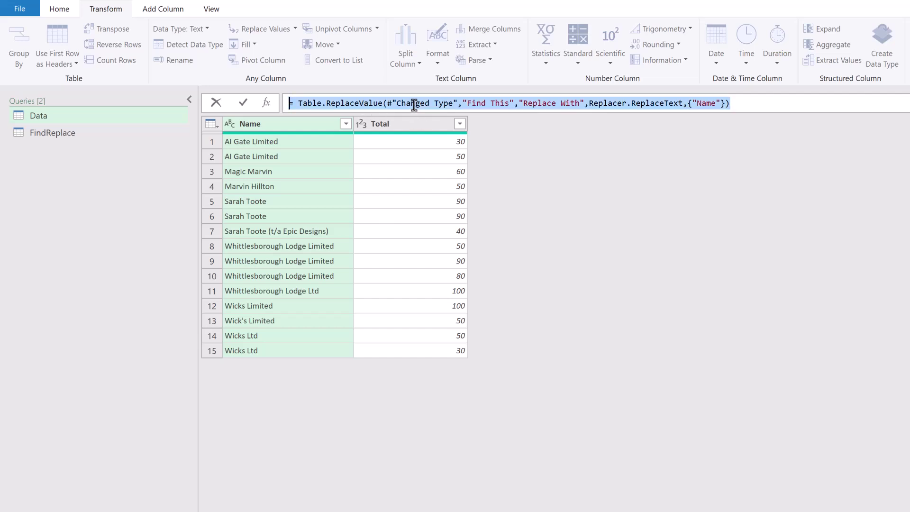
mouse_move(430, 109)
Copy the Table.ReplaceValue formula and delete the placeholder Replaced Value step
key(ctrl+c)
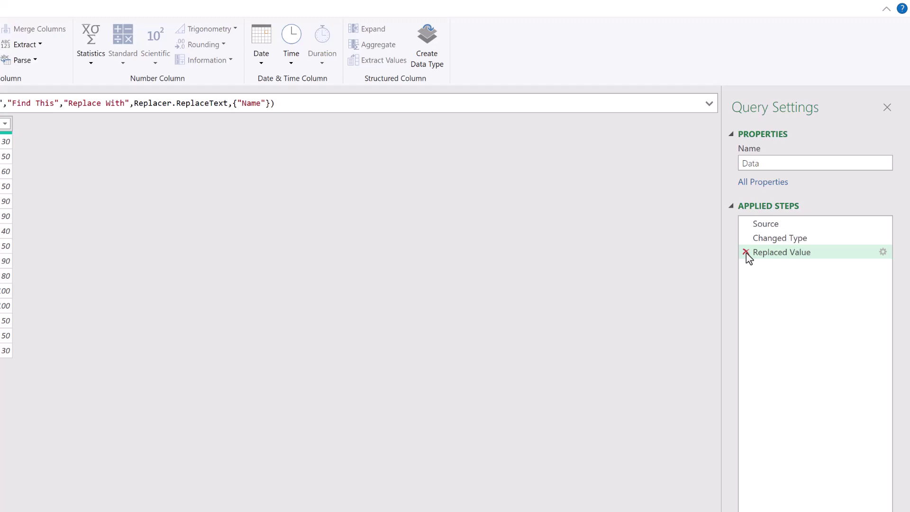
click(746, 253)
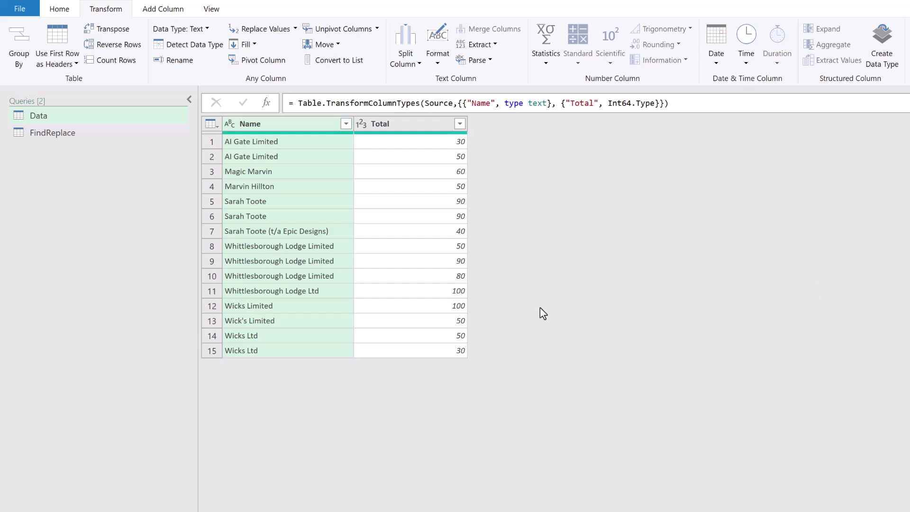
Add a custom step starting List.Accumulate over {0..List.Count(FindReplace[Find])-1}
click(267, 104)
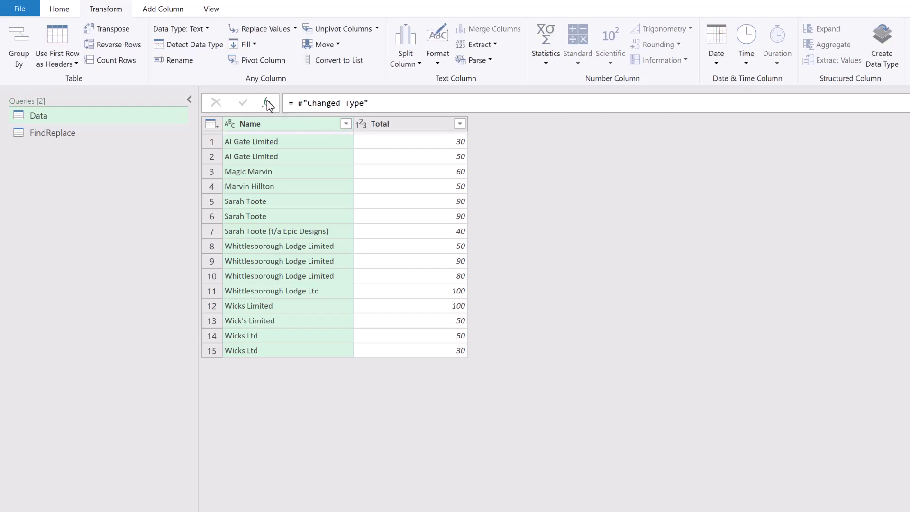
click(904, 103)
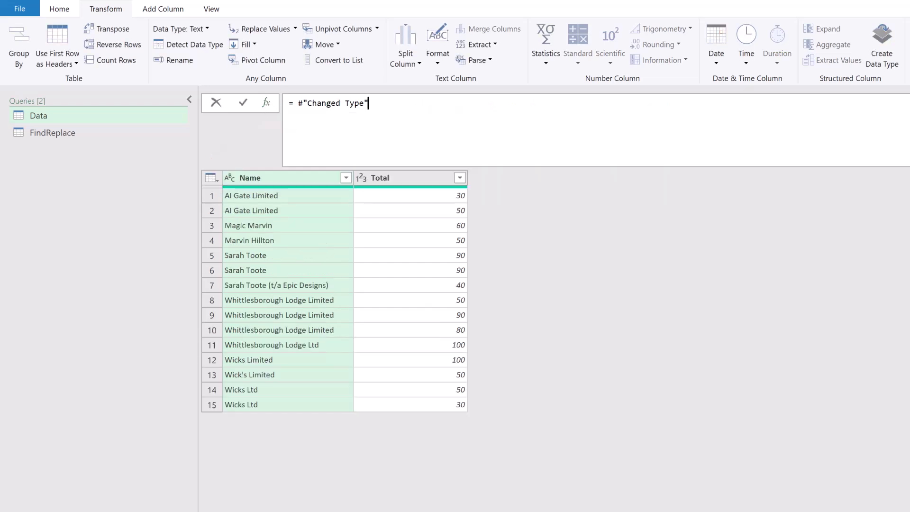
drag(379, 103, 296, 104)
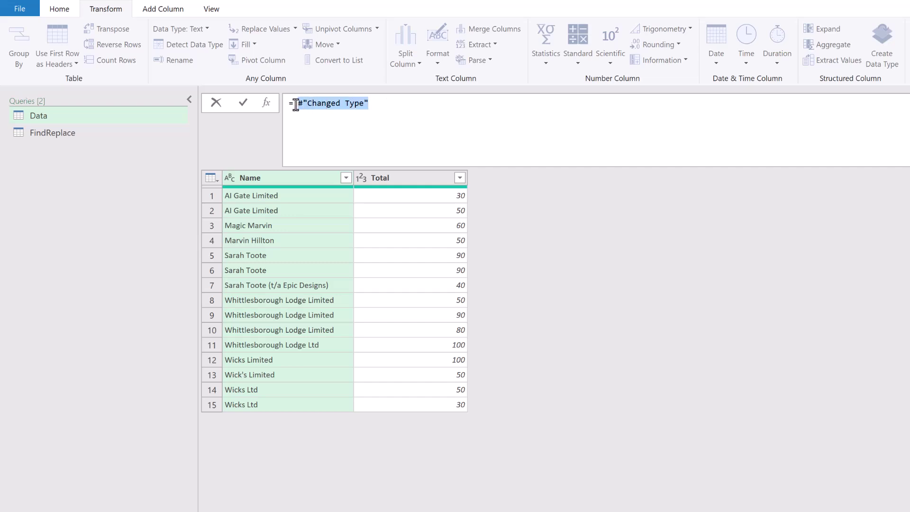
text(Li)
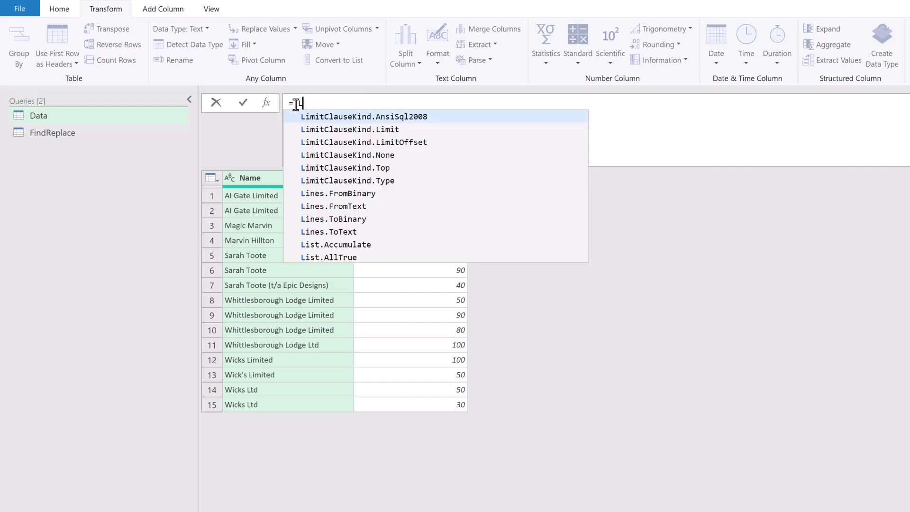
text(st)
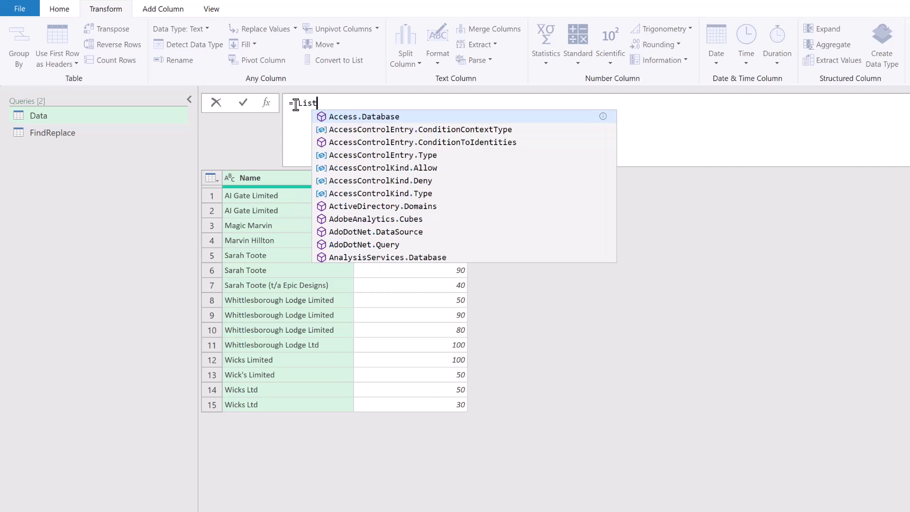
text(.Accumulate()
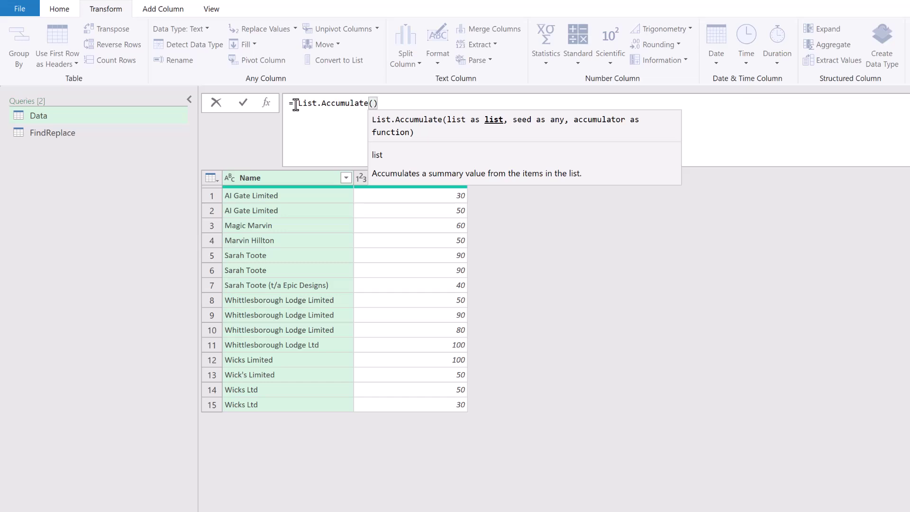
key(Return)
text({0)
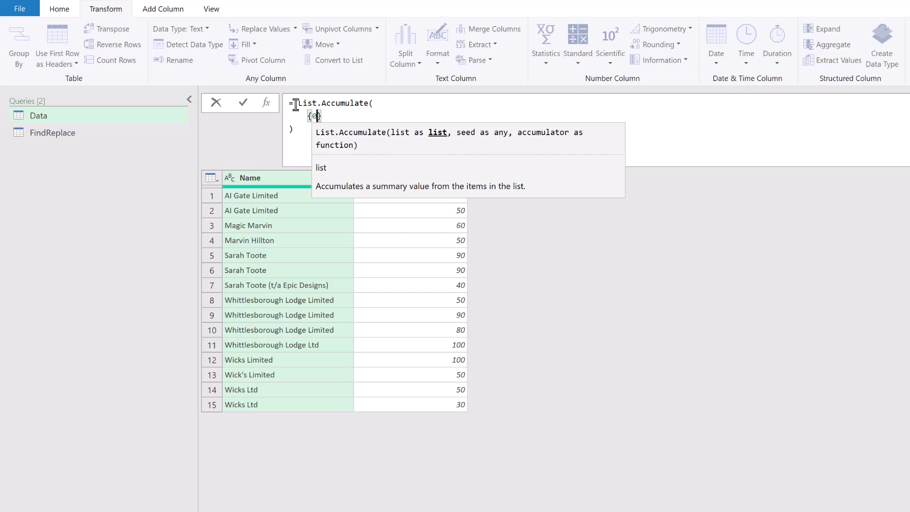
text(a..)
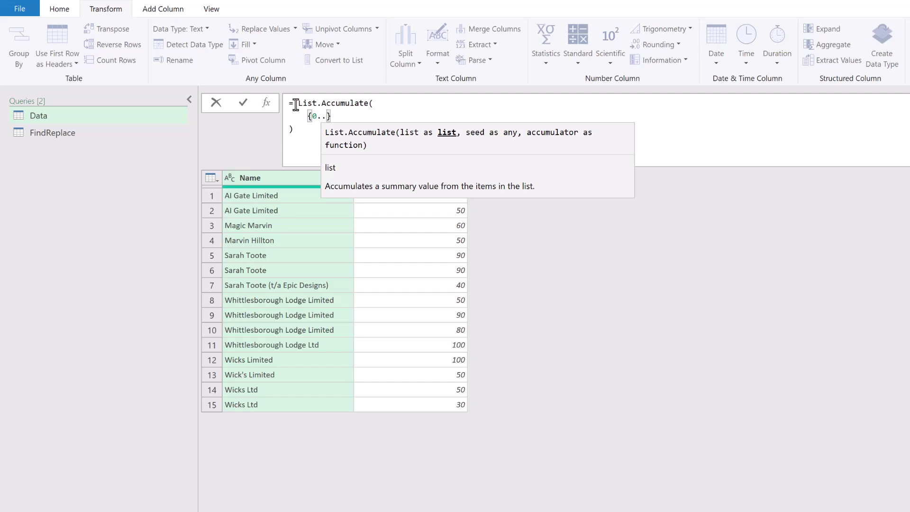
text(List.Count()
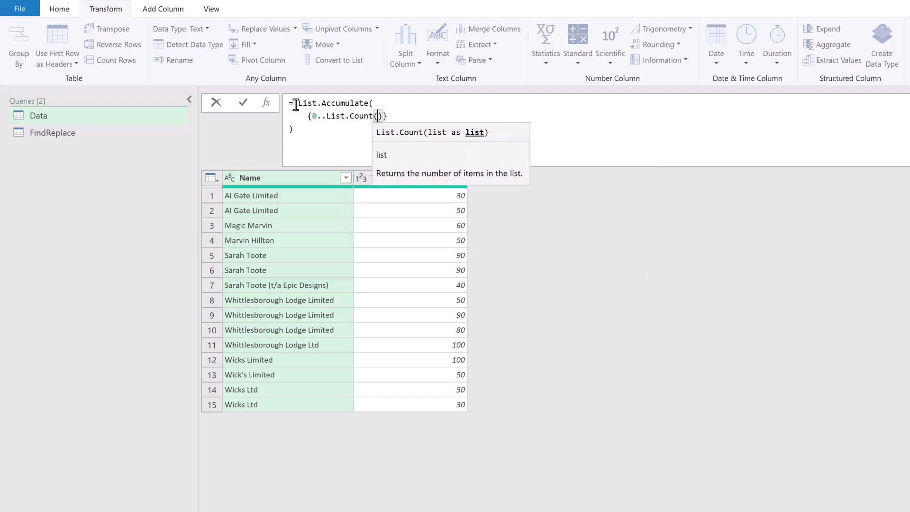
text(Find)
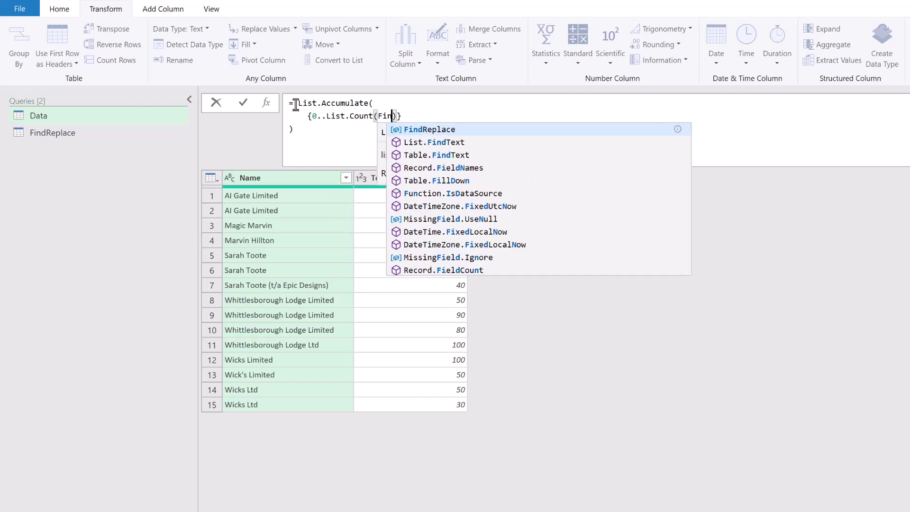
text(Replace[Fi)
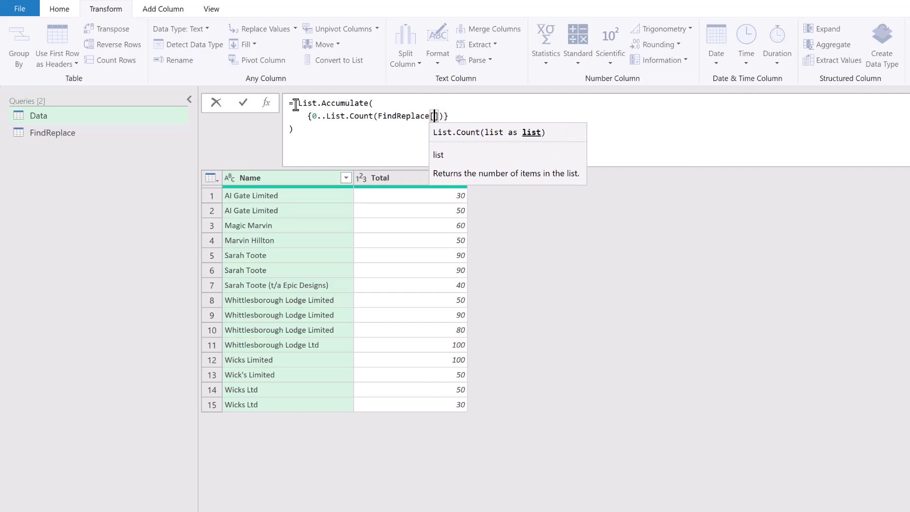
text(nd]))
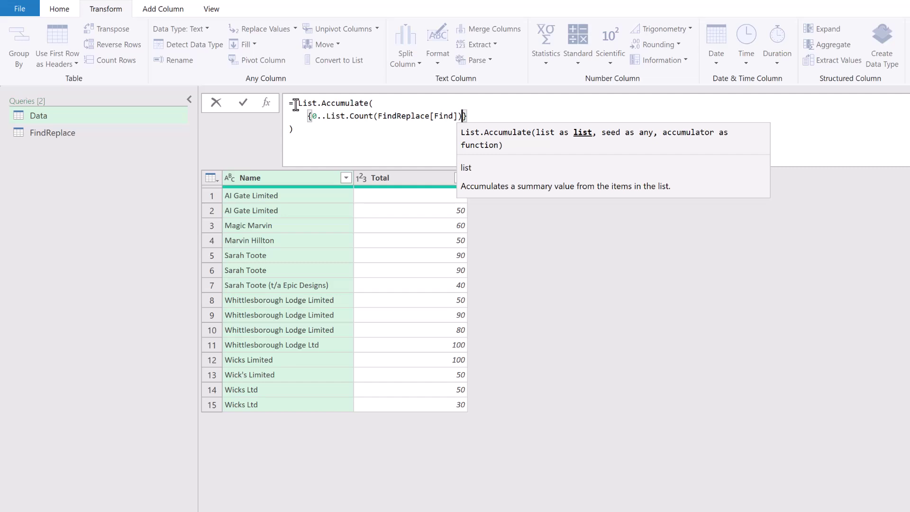
text(-1)
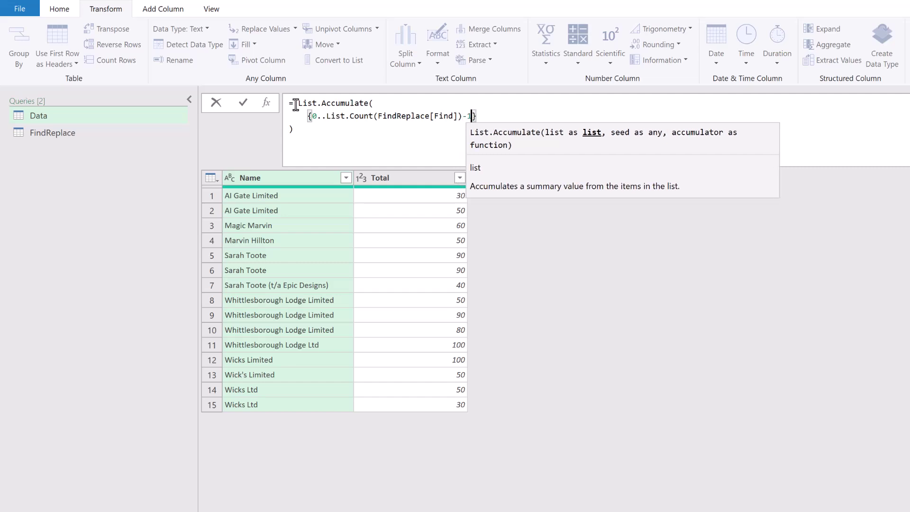
text(},)
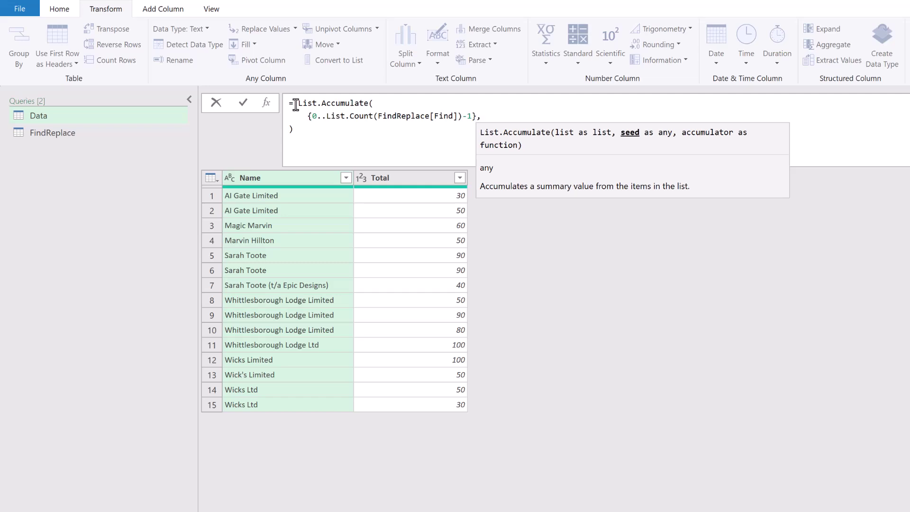
Add #"Changed Type" as the seed and begin the (state, current) accumulator
key(shift+Return)
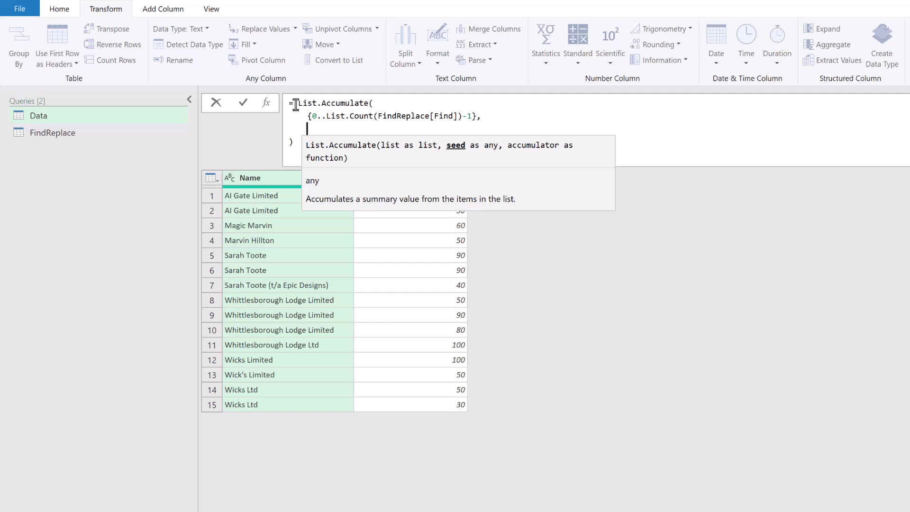
text(#")
key(Tab)
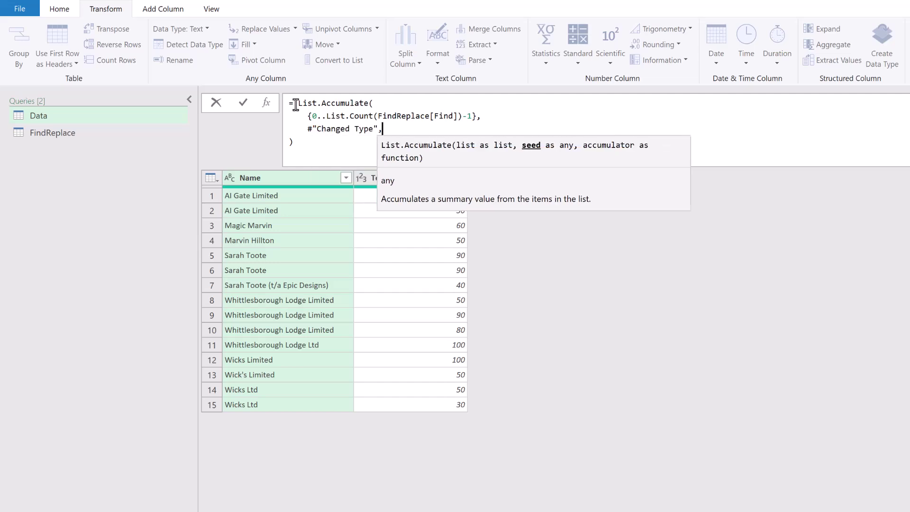
text(,)
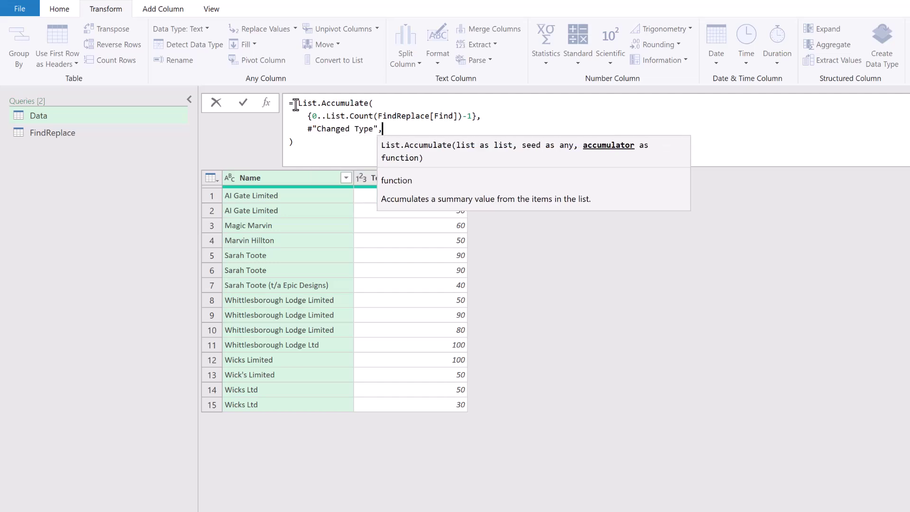
key(Return)
text(()
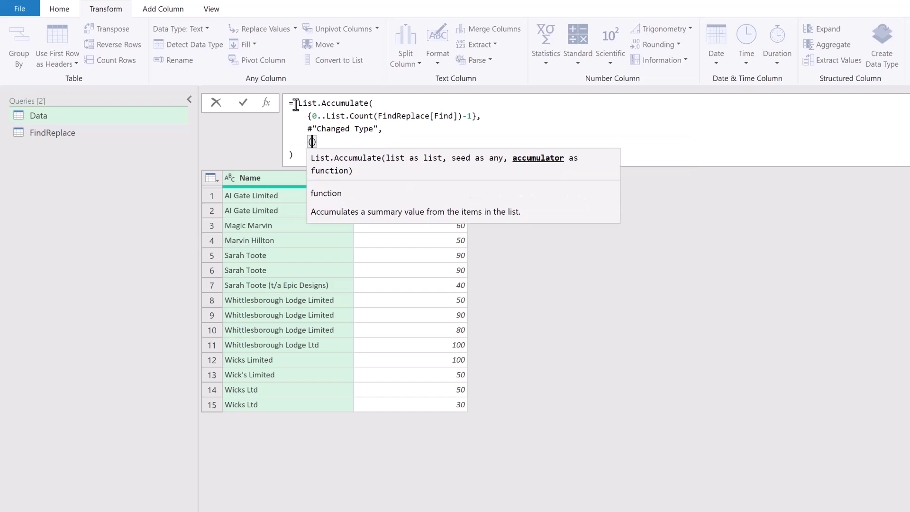
text(st)
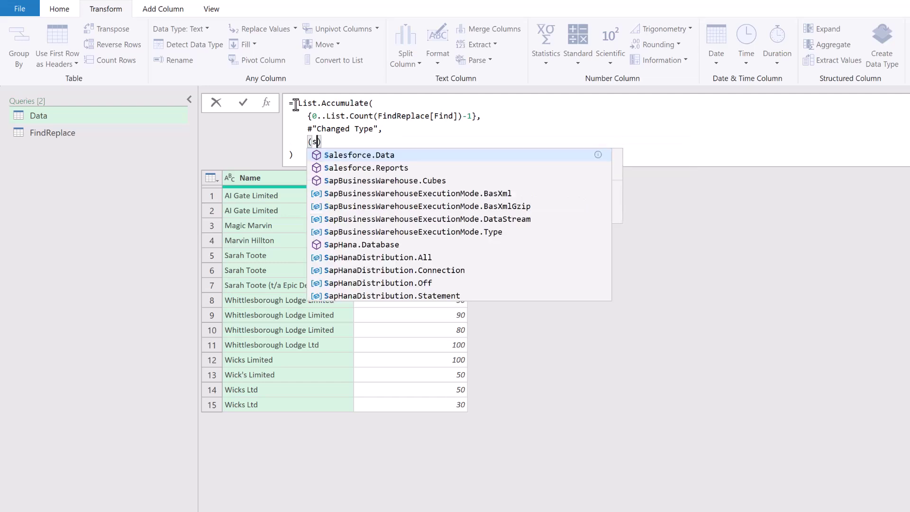
text(ate, )
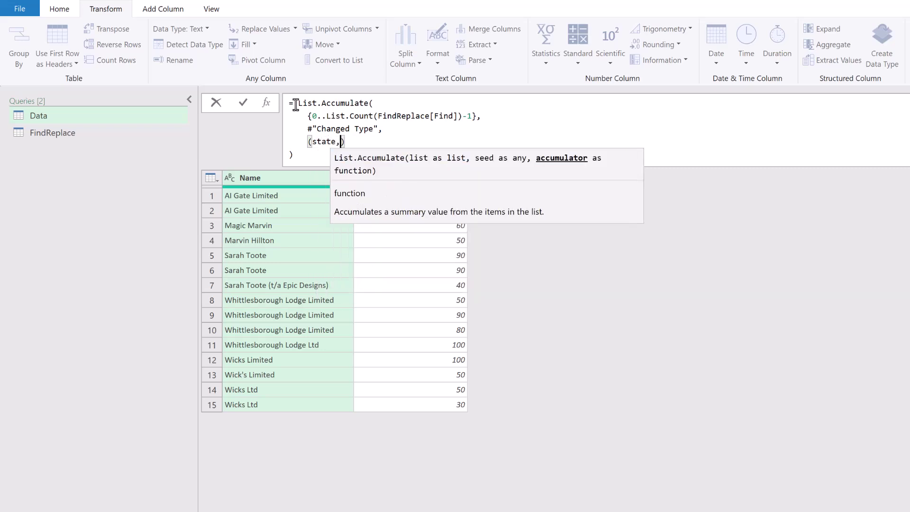
text(current)
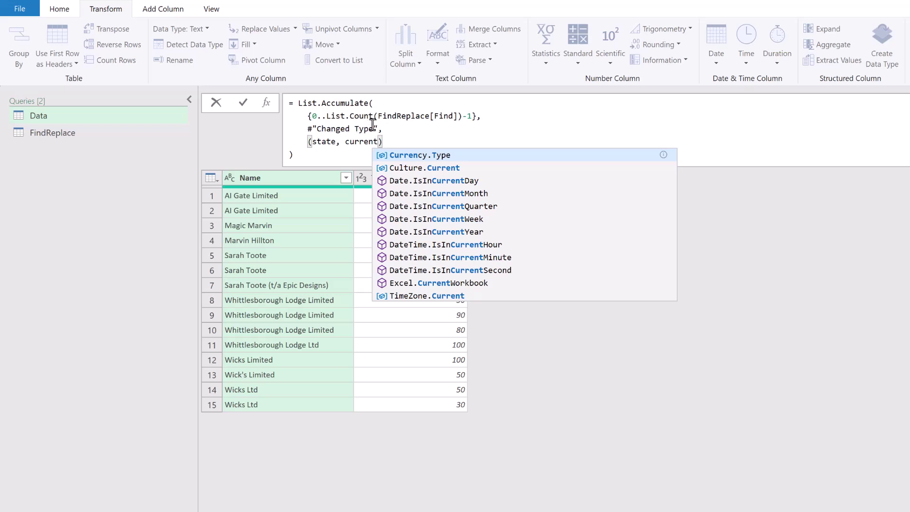
Complete the (state, current) parameters and check the #"Changed Type" reference's definition
mouse_move(373, 124)
Add => with the pasted Table.ReplaceValue call, removing the stray = and using state as its table
click(388, 142)
text(=>)
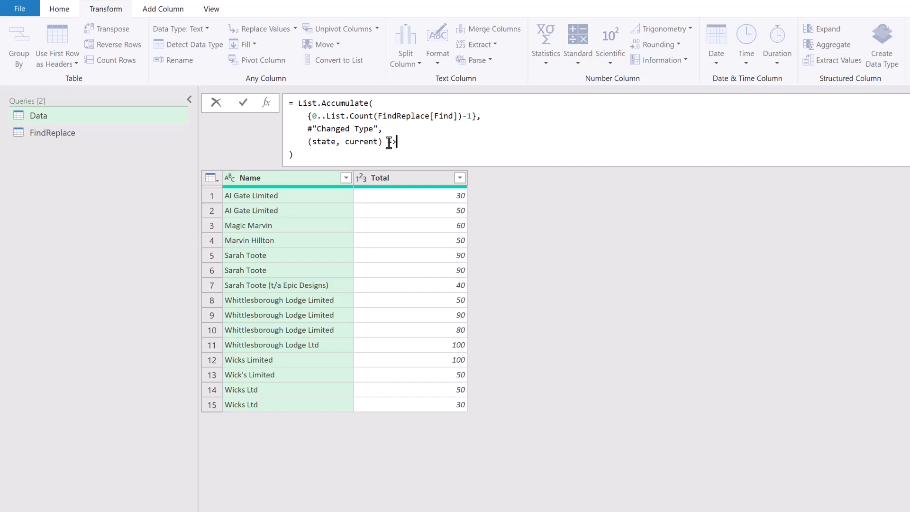
text(= Table.ReplaceValue(#"Changed Type","Find This","Replace With",Replacer.ReplaceText,{"Name"}))
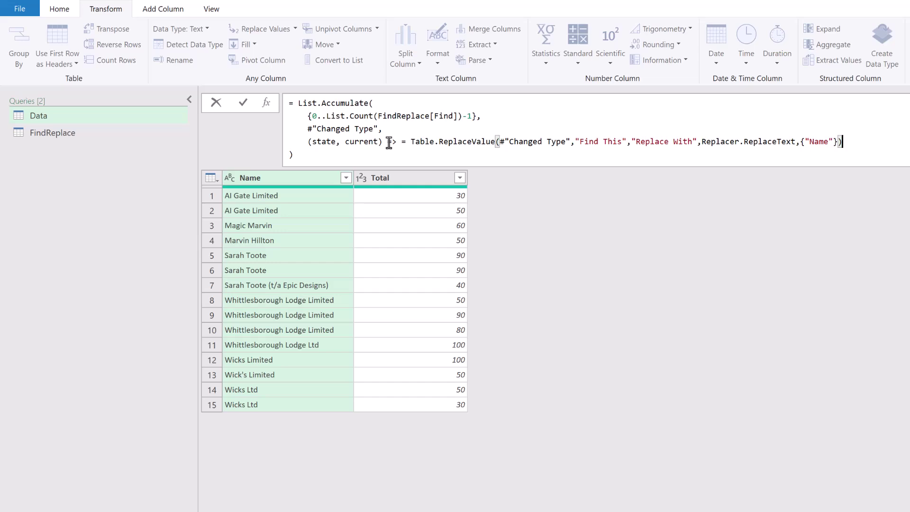
click(408, 142)
key(BackSpace)
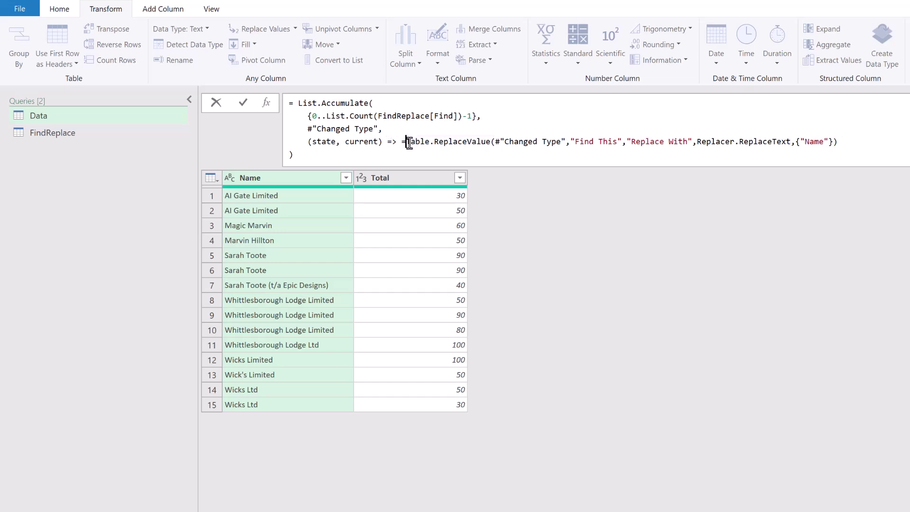
key(BackSpace)
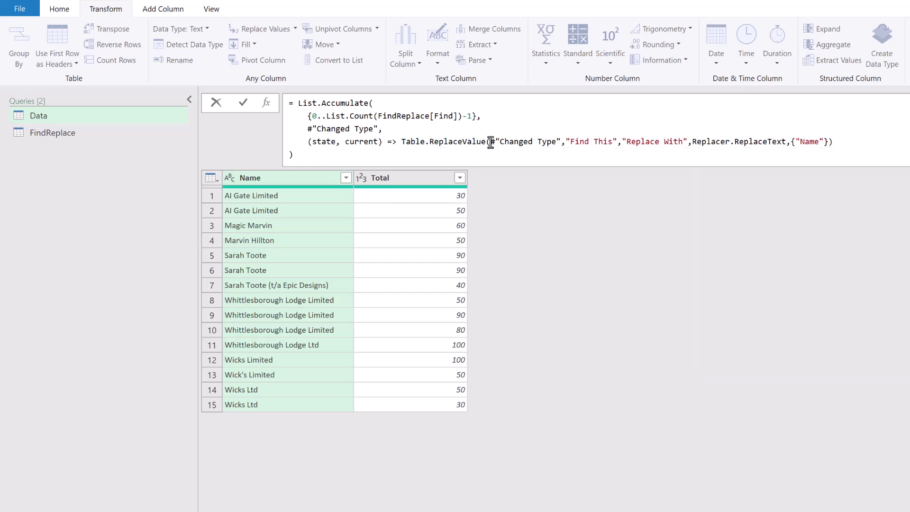
drag(491, 143, 560, 144)
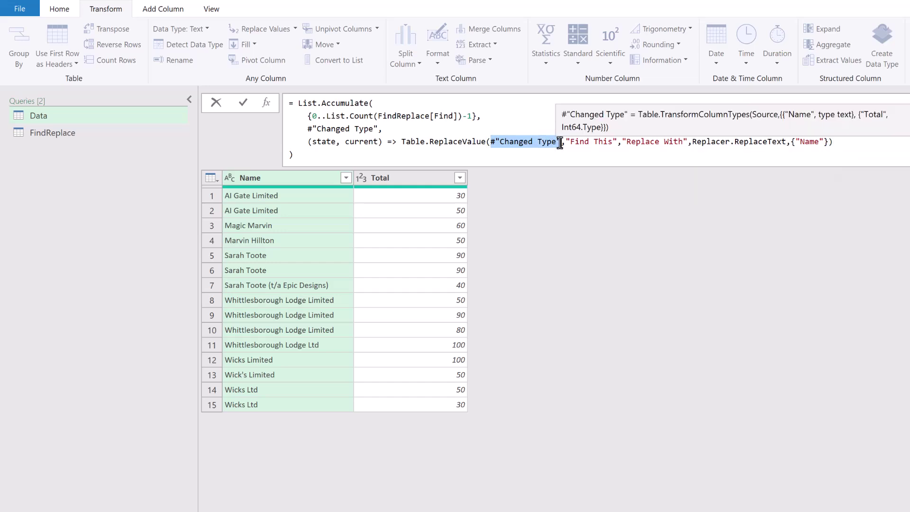
text(state)
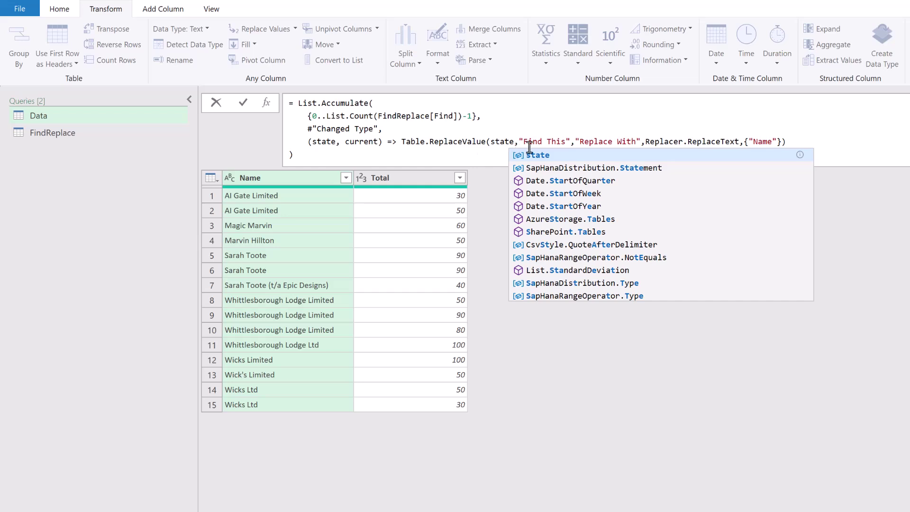
Swap the placeholder strings for FindReplace[Find]{current} and FindReplace[Replace]{current}
key(Escape)
drag(520, 141, 570, 141)
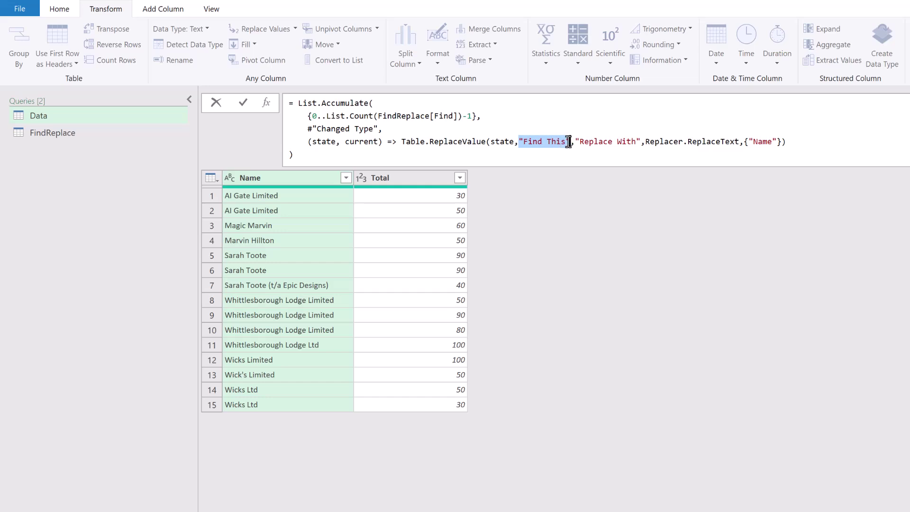
key(BackSpace)
text(Find)
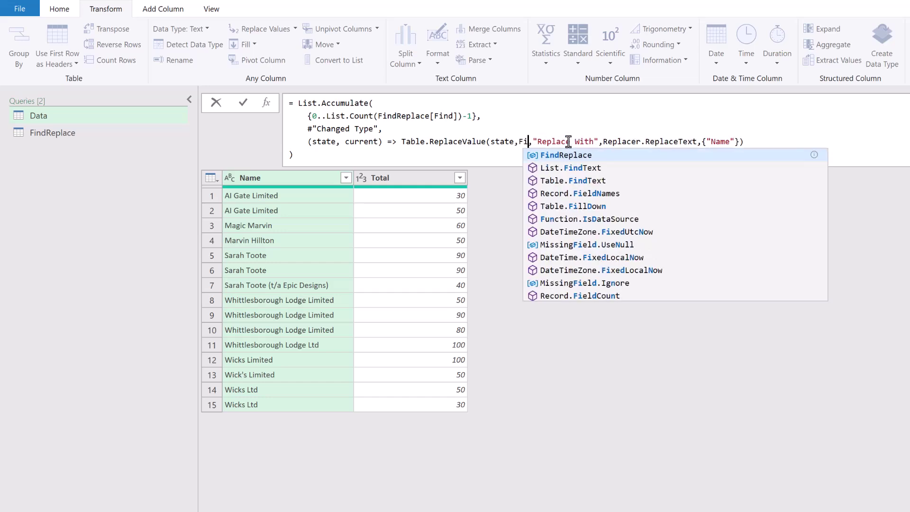
text(Replace)
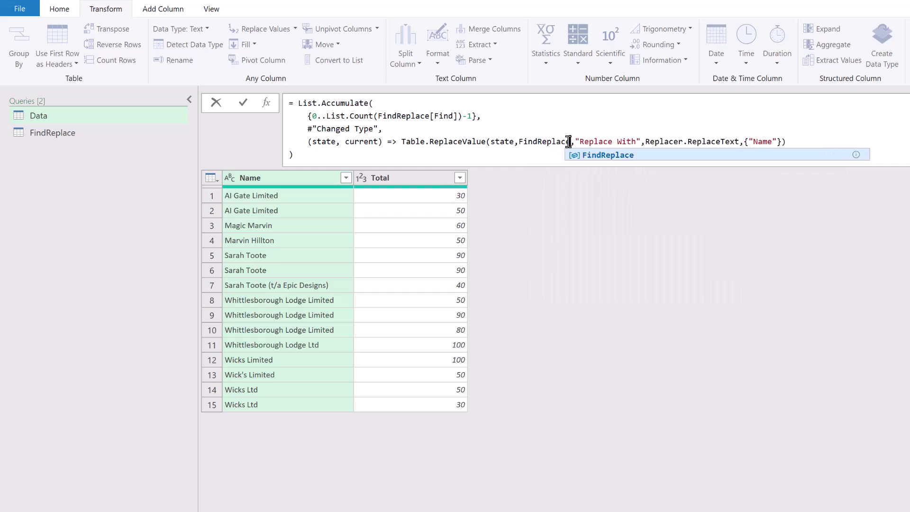
text([Find])
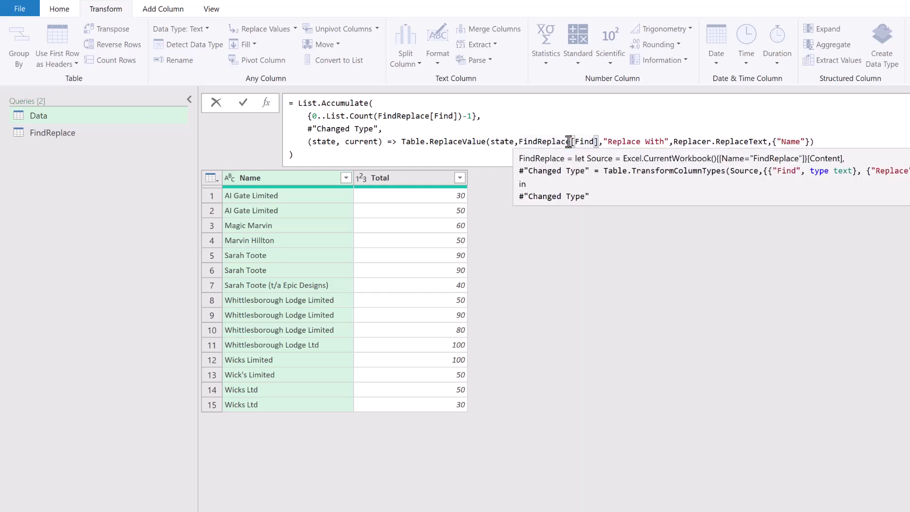
text({)
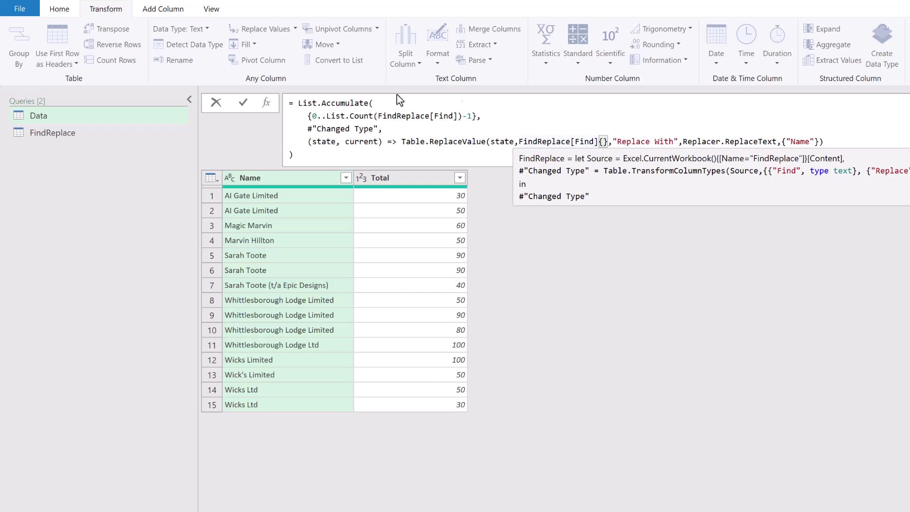
text(cu)
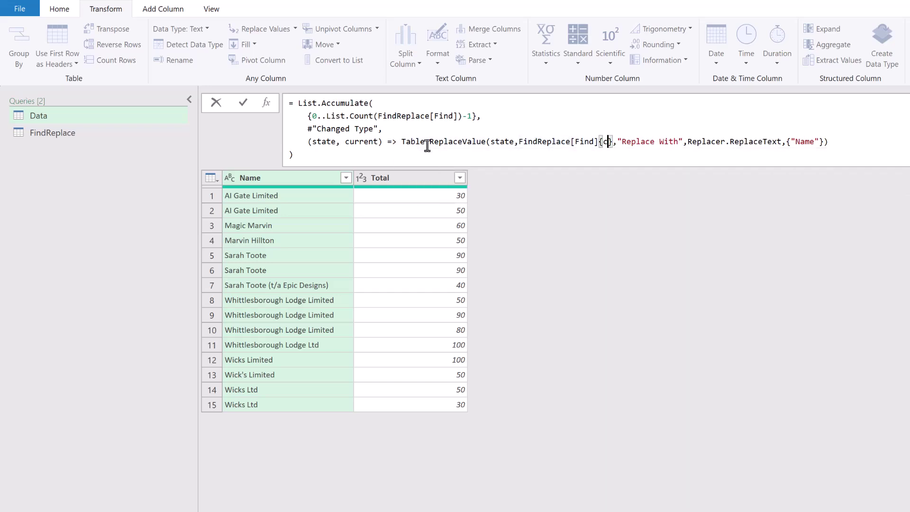
text(rren)
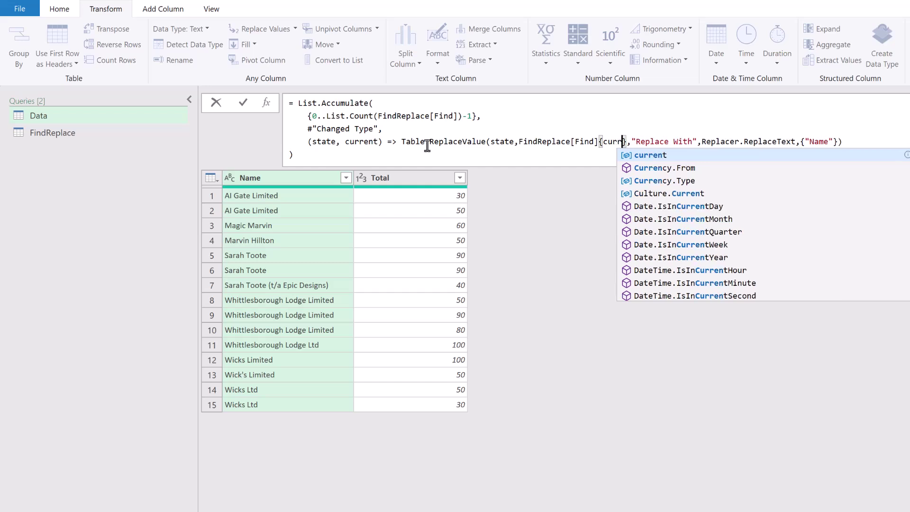
text(t)
key(Right)
key(Right)
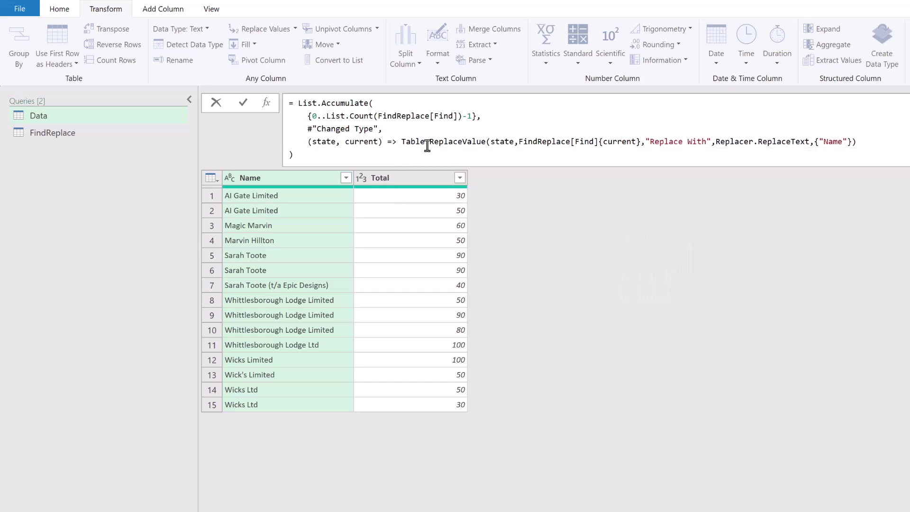
key(Delete)
key(Delete)
key(Delete)
key(Delete)
key(Delete)
key(Delete)
key(Delete)
key(Delete)
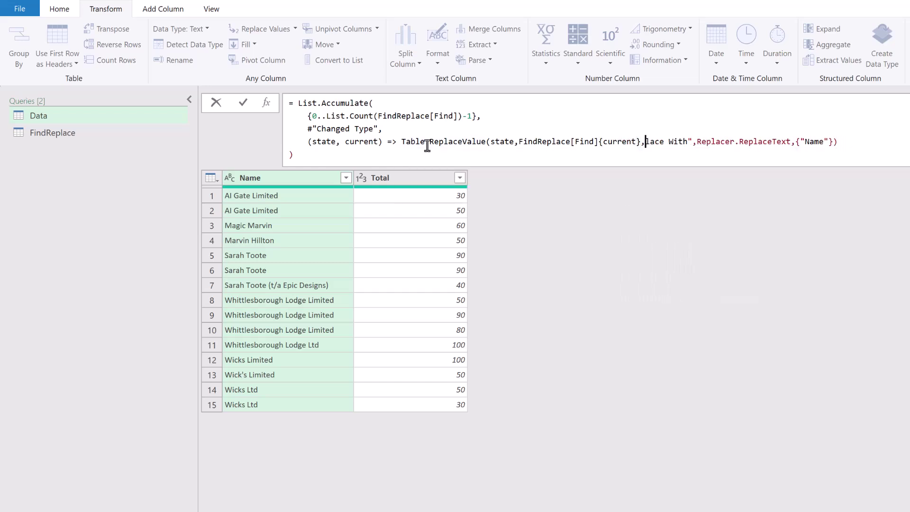
key(Delete)
key(Delete)
key(Delete)
key(Delete)
key(Delete)
key(Delete)
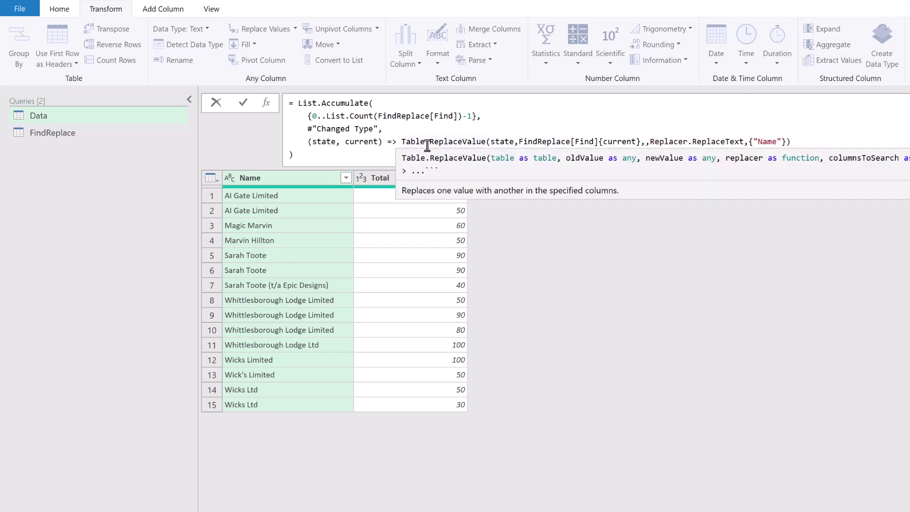
text(FindReplace)
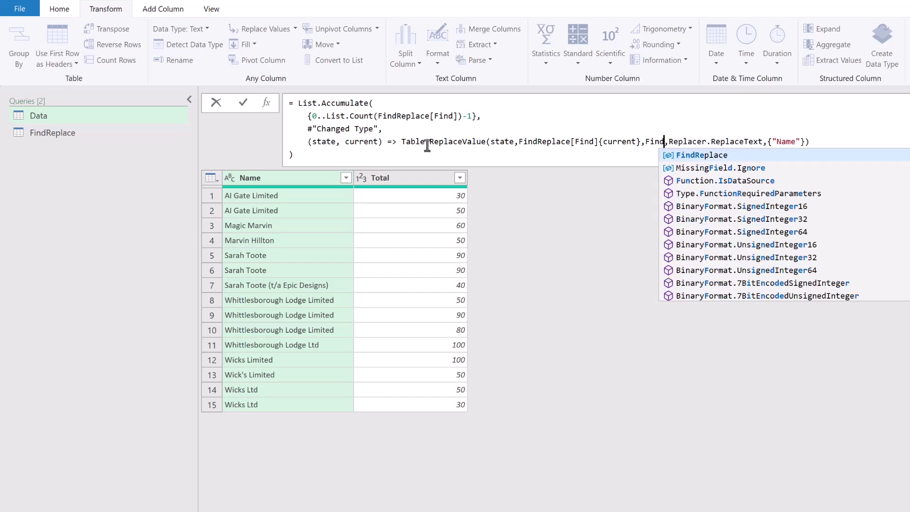
text([R)
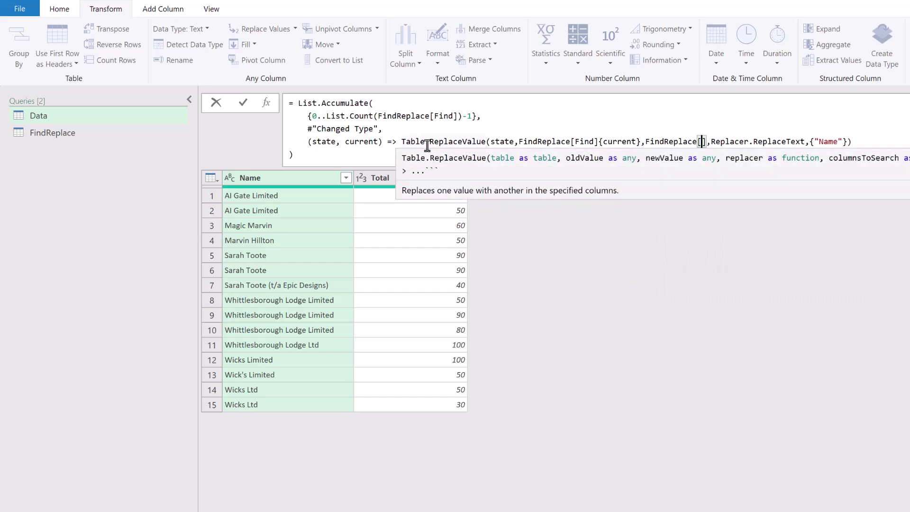
text(eplace)
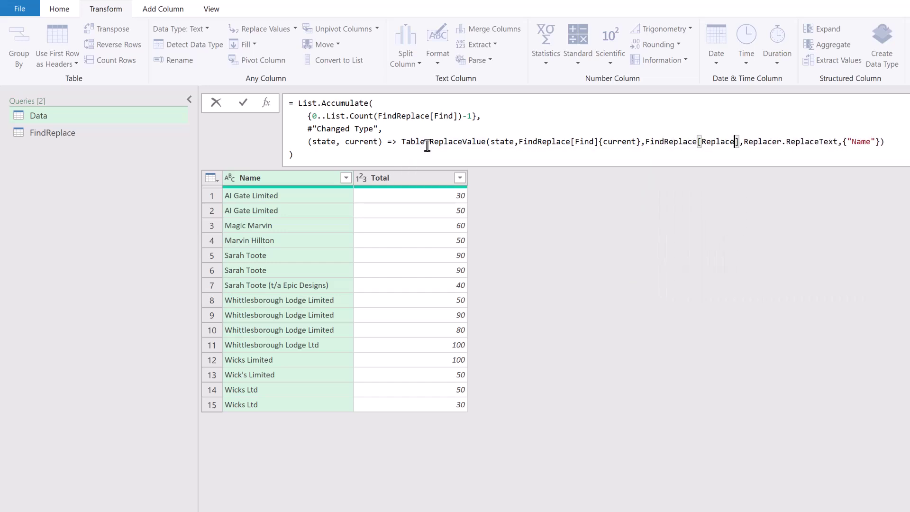
text(])
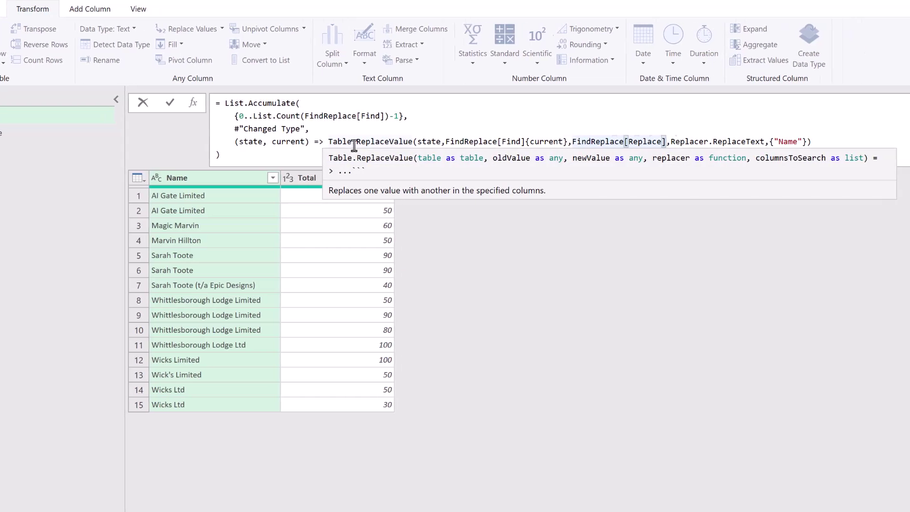
text({cu)
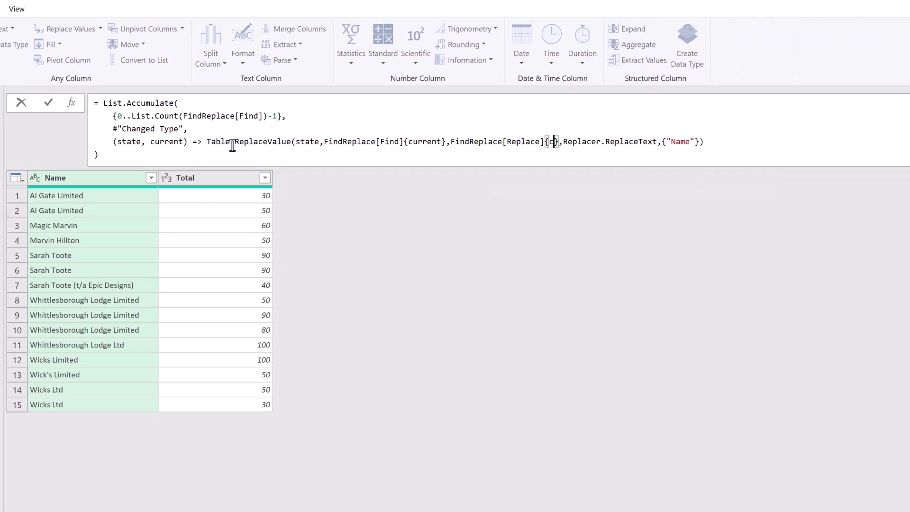
text(rr)
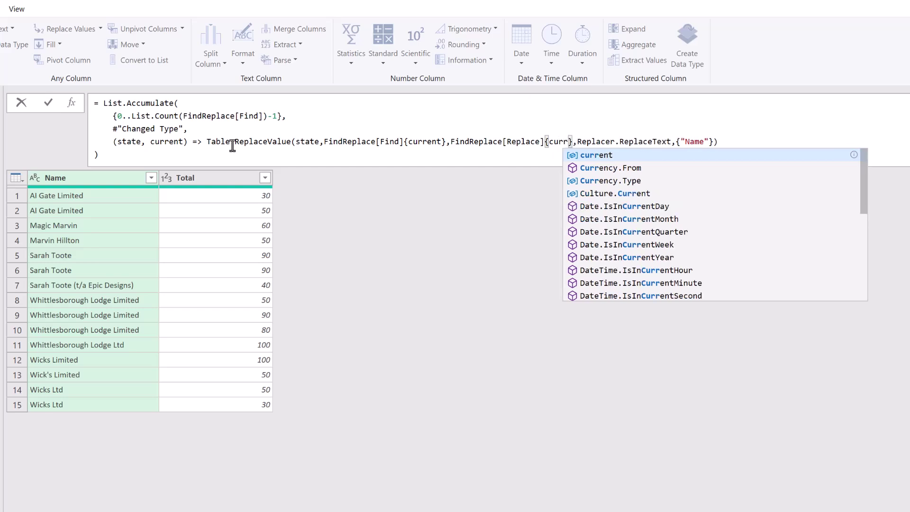
text(ent)
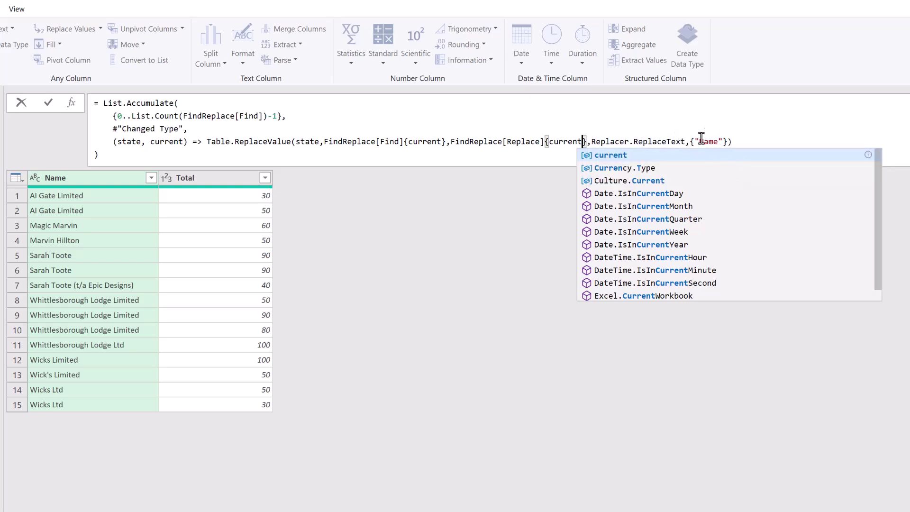
key(Escape)
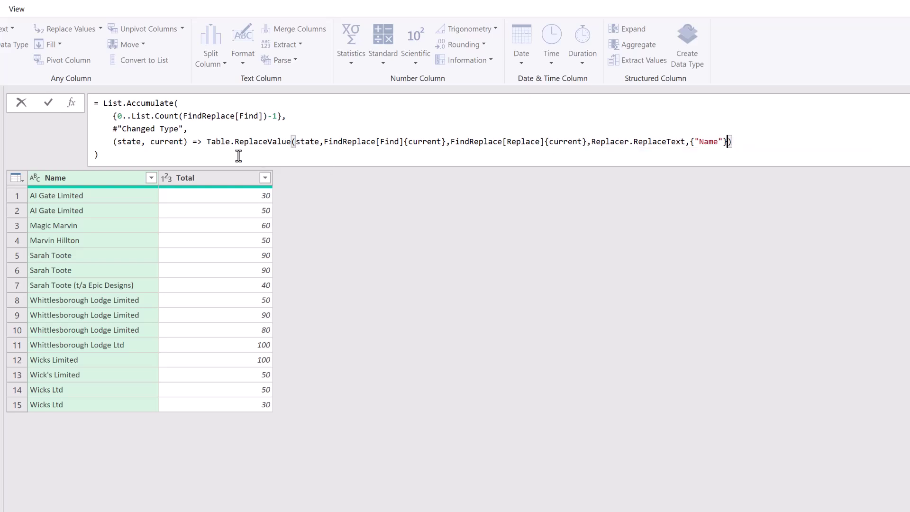
click(171, 156)
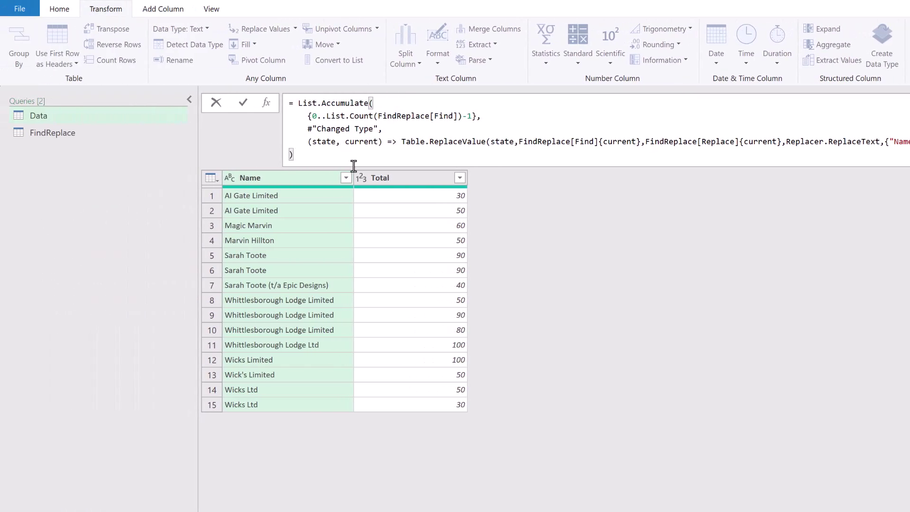
Commit the List.Accumulate formula so names like Magic Marvin and Wicks Limited are standardised
key(Return)
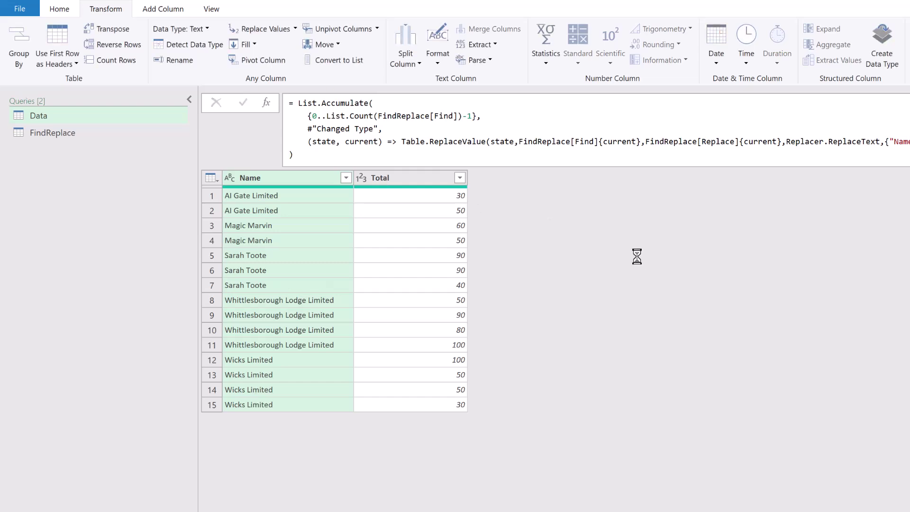